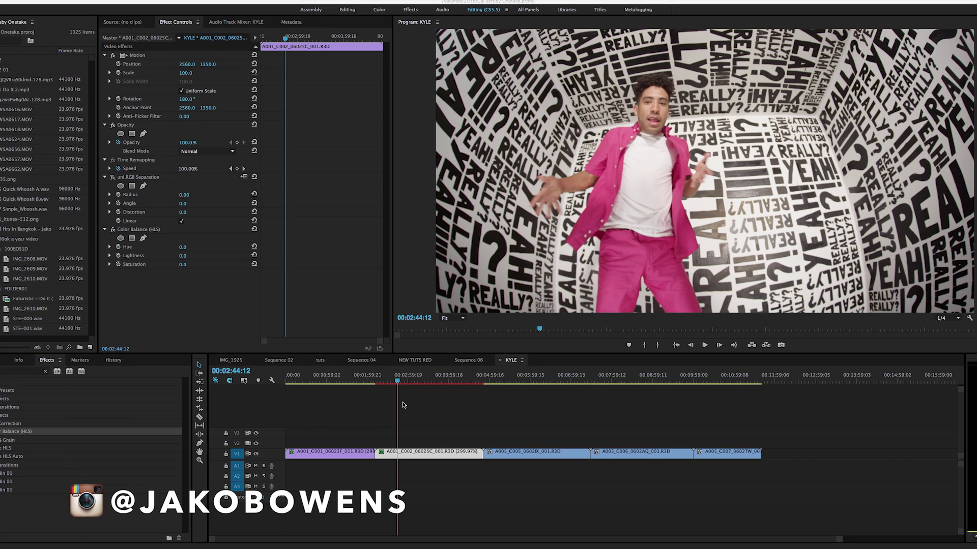
Zoom the KYLE timeline so its first three V1 clips fill the whole track
{"action": "left_click_drag", "start_coordinate": [213, 540], "coordinate": [314, 536]}
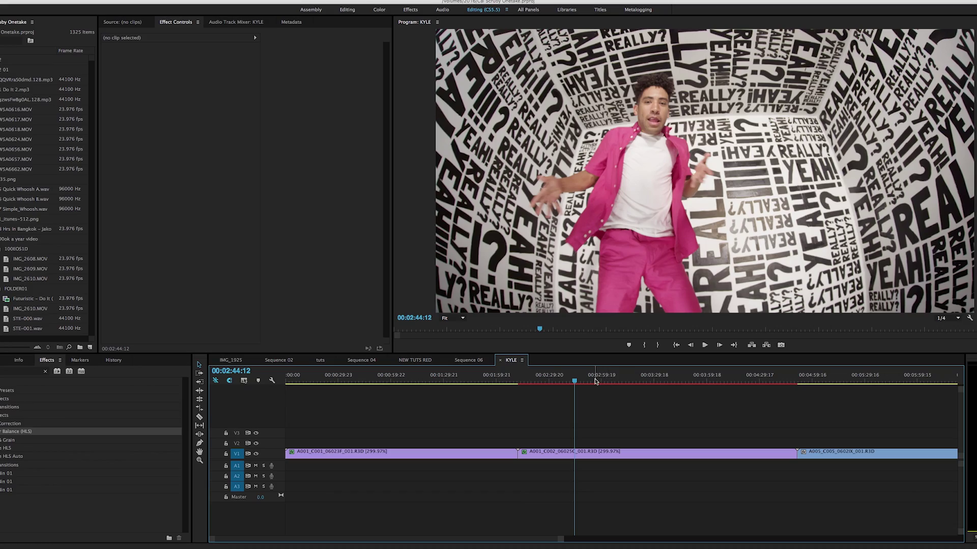
Drag Color Balance (HLS) from the Color Correction effects onto the first V1 clip
{"action": "left_click", "coordinate": [584, 457]}
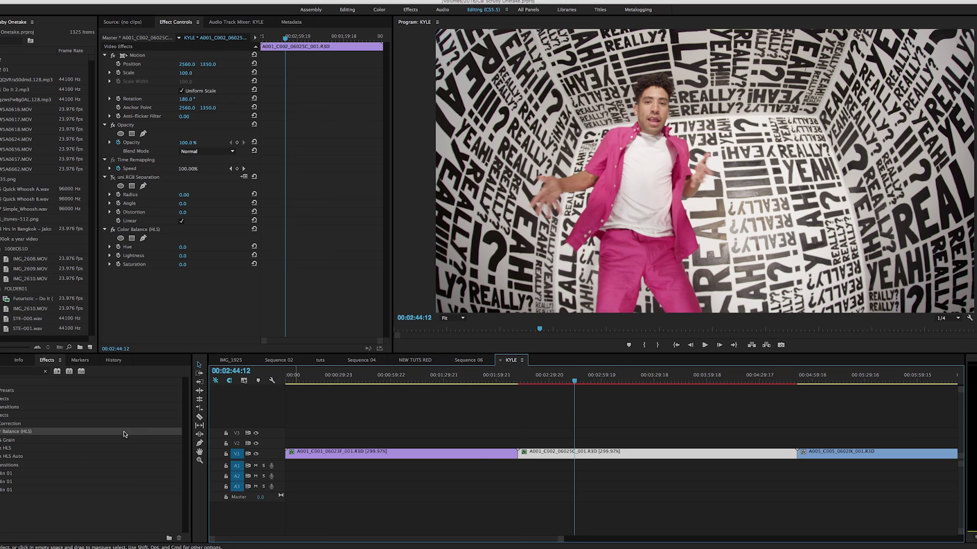
{"action": "left_click", "coordinate": [18, 432]}
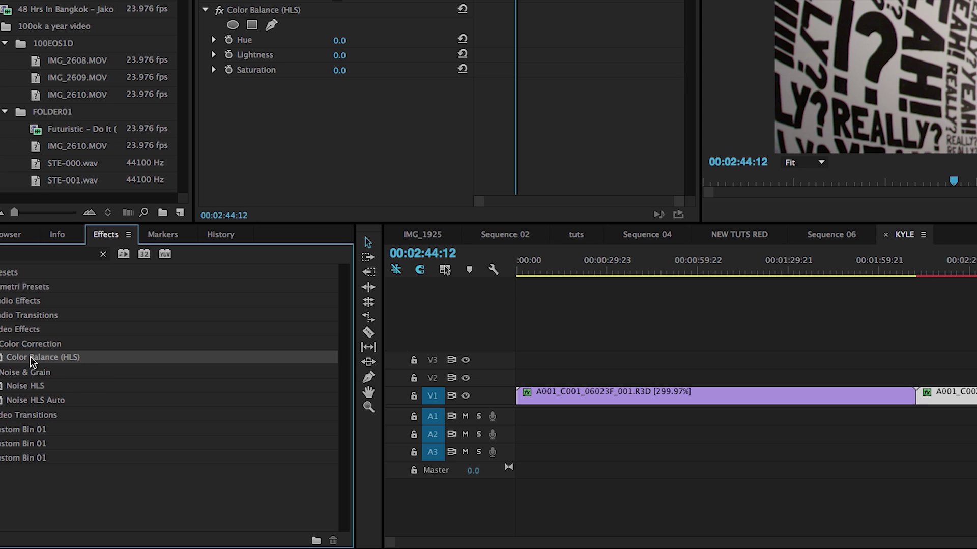
{"action": "left_click", "coordinate": [4, 254]}
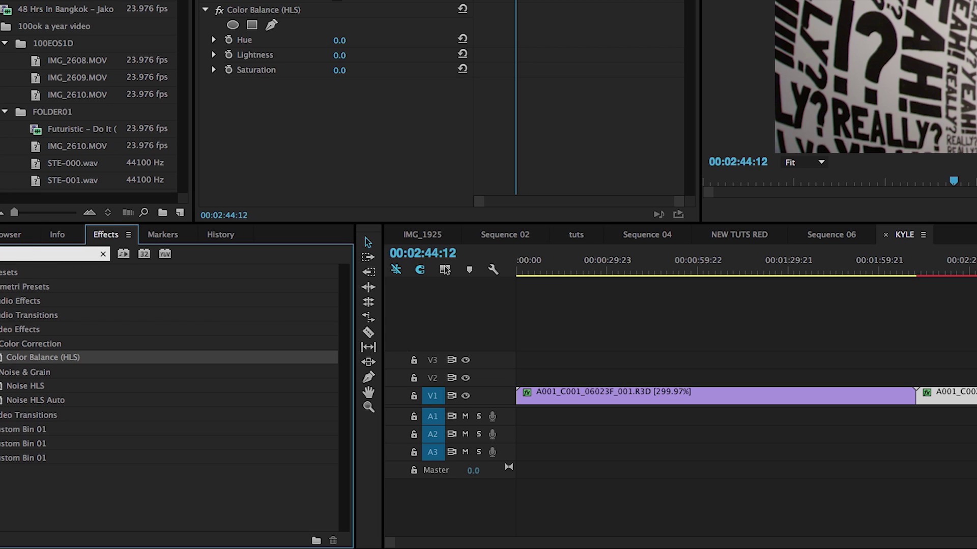
{"action": "left_click", "coordinate": [25, 364]}
{"action": "left_click_drag", "start_coordinate": [15, 363], "coordinate": [862, 398]}
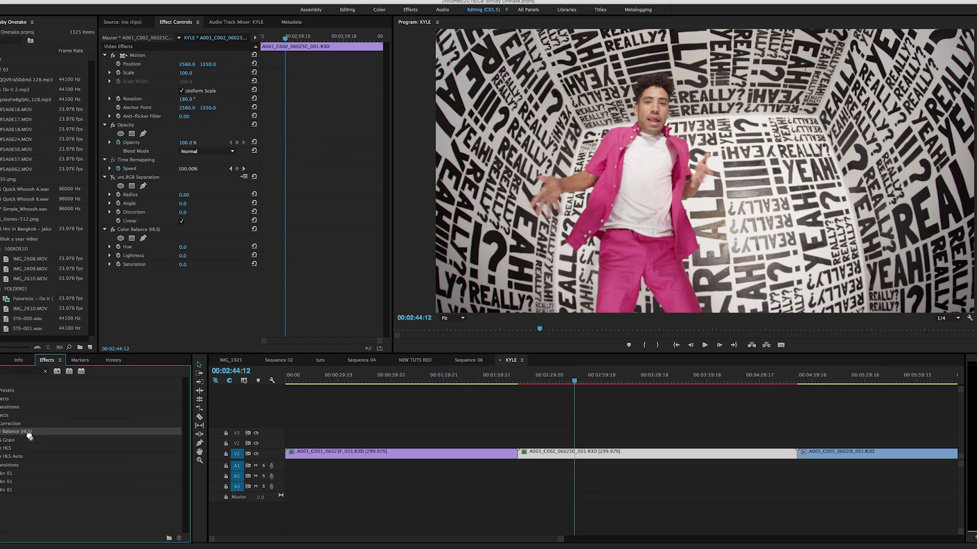
{"action": "left_click_drag", "start_coordinate": [487, 456], "coordinate": [487, 455]}
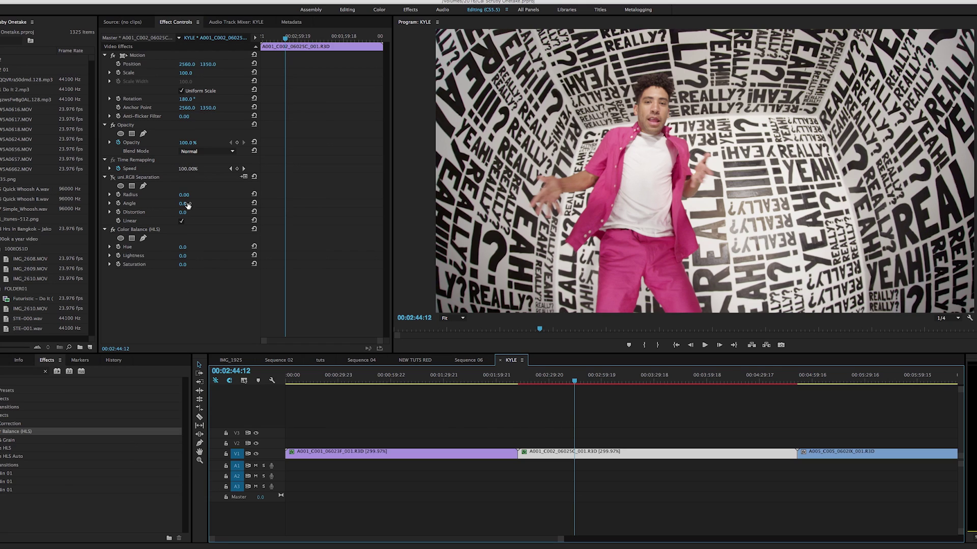
Reselect the second V1 clip and collapse its uni.RGB Separation settings in Effect Controls
{"action": "left_click", "coordinate": [122, 24]}
{"action": "left_click", "coordinate": [175, 24]}
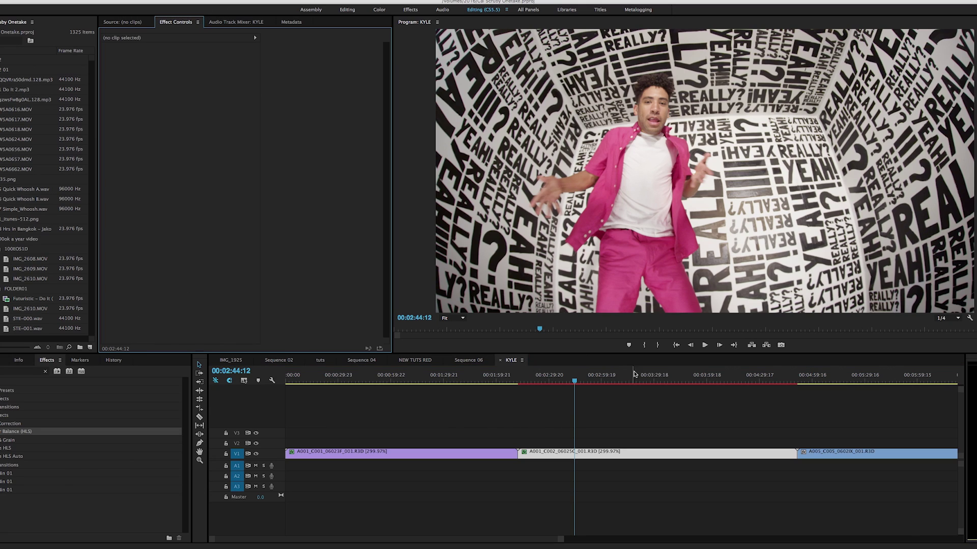
{"action": "left_click", "coordinate": [631, 417]}
{"action": "left_click", "coordinate": [616, 456]}
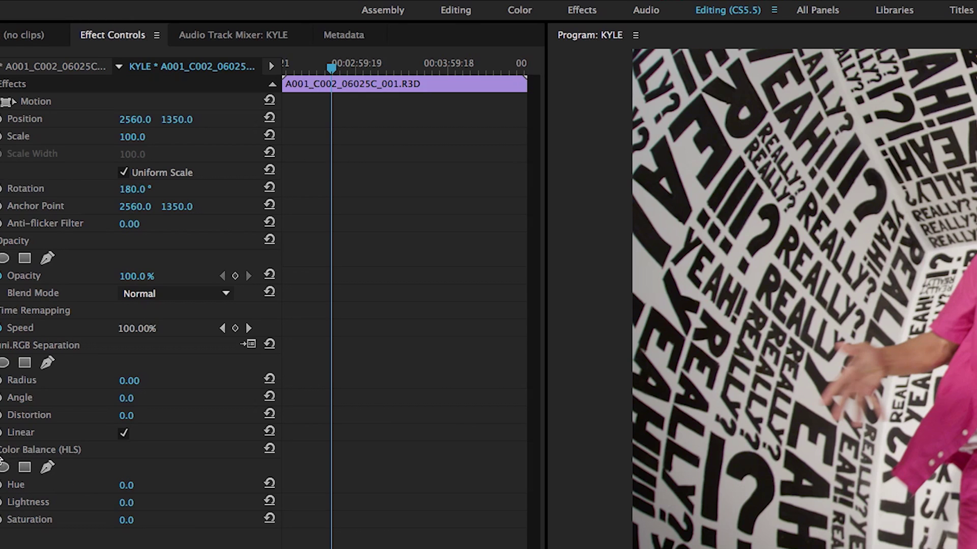
{"action": "left_click", "coordinate": [1, 346]}
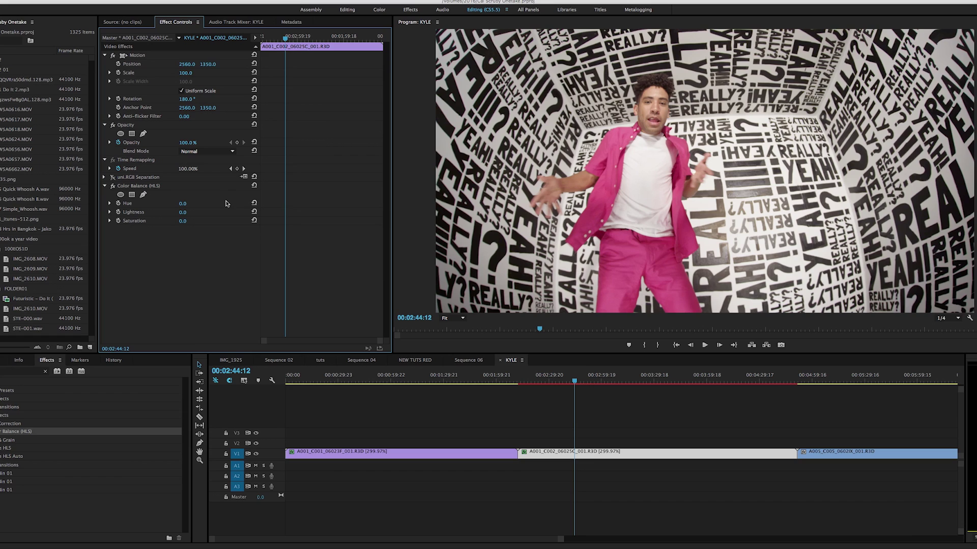
Scrub the Color Balance (HLS) Hue through colours, then reset it to 0.0°
{"action": "mouse_move", "coordinate": [182, 205]}
{"action": "left_mouse_down"}
{"action": "mouse_move", "coordinate": [282, 206]}
{"action": "mouse_move", "coordinate": [185, 205]}
{"action": "left_mouse_up"}
{"action": "mouse_move", "coordinate": [185, 204]}
{"action": "left_mouse_down"}
{"action": "mouse_move", "coordinate": [206, 204]}
{"action": "mouse_move", "coordinate": [26, 203]}
{"action": "mouse_move", "coordinate": [193, 205]}
{"action": "left_mouse_up"}
{"action": "left_click", "coordinate": [254, 204]}
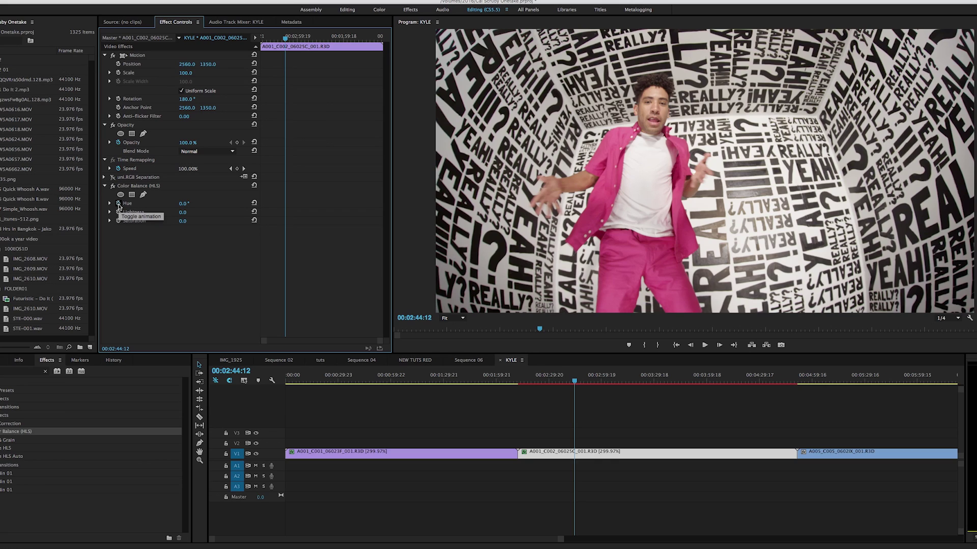
Keyframe Hue from 0.0° at 00:02:44:12 to 2x2.0° at 00:02:46:03
{"action": "left_click", "coordinate": [118, 203]}
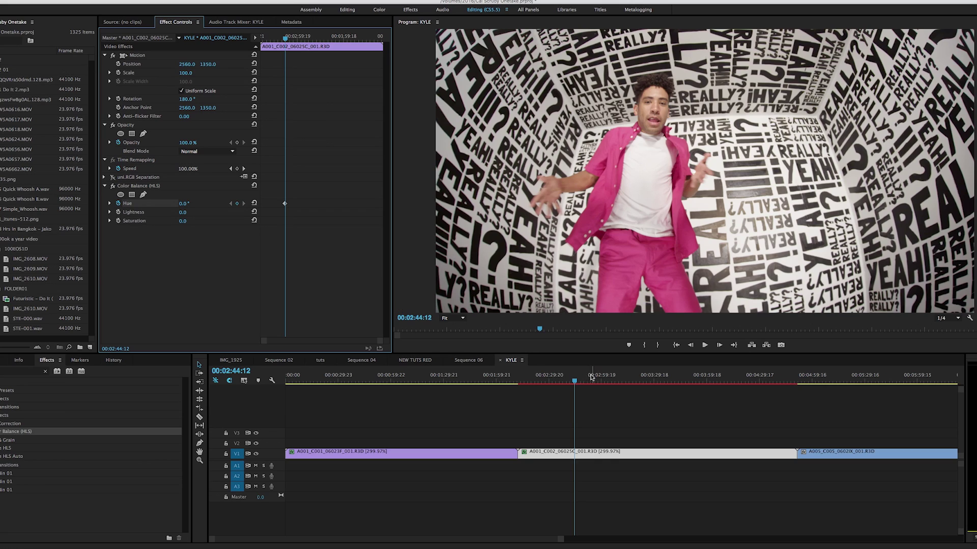
{"action": "left_click", "coordinate": [576, 381]}
{"action": "key", "text": "space"}
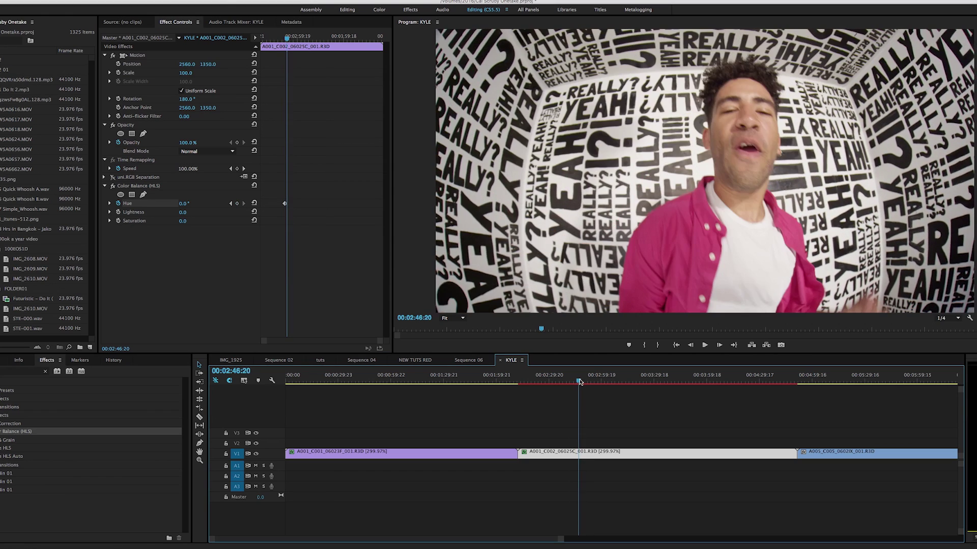
{"action": "left_click", "coordinate": [577, 379]}
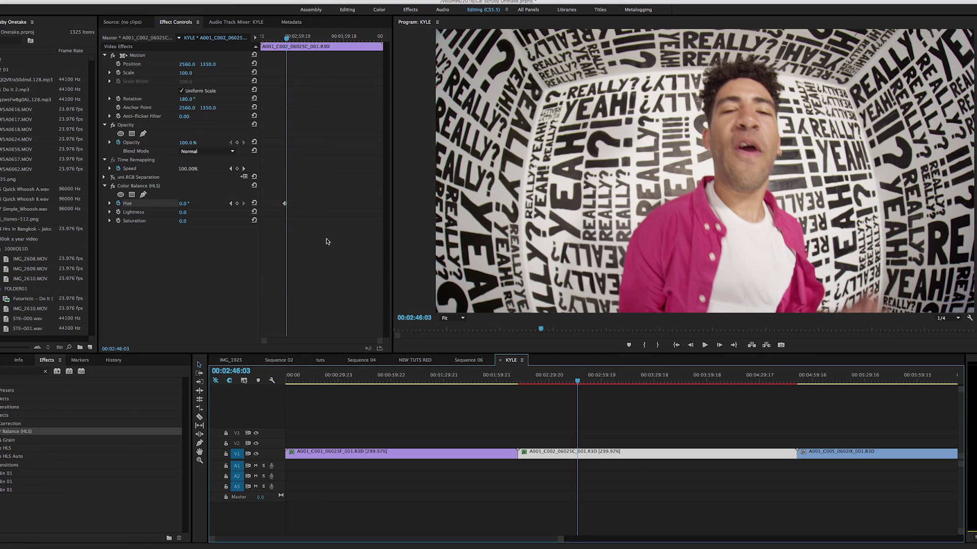
{"action": "left_click", "coordinate": [237, 204]}
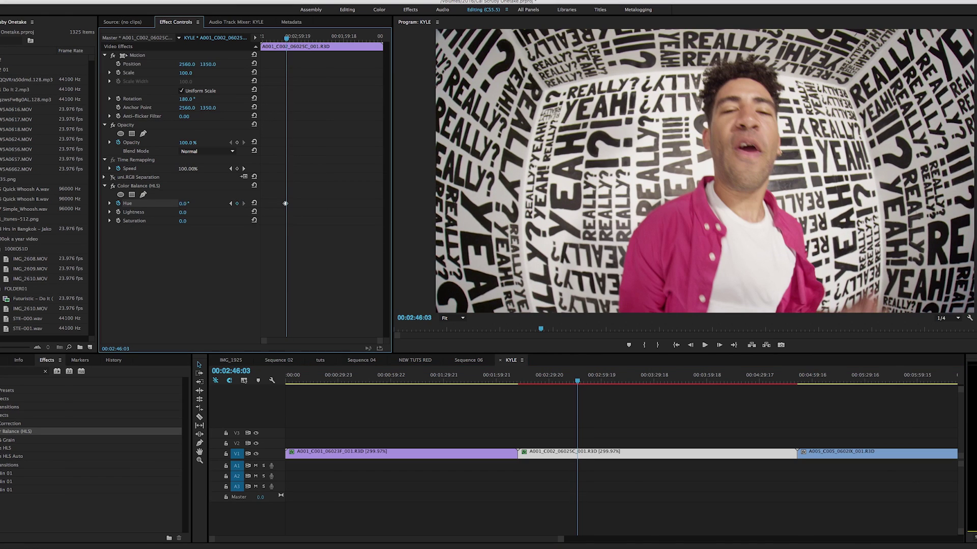
{"action": "left_click_drag", "start_coordinate": [183, 203], "coordinate": [550, 204]}
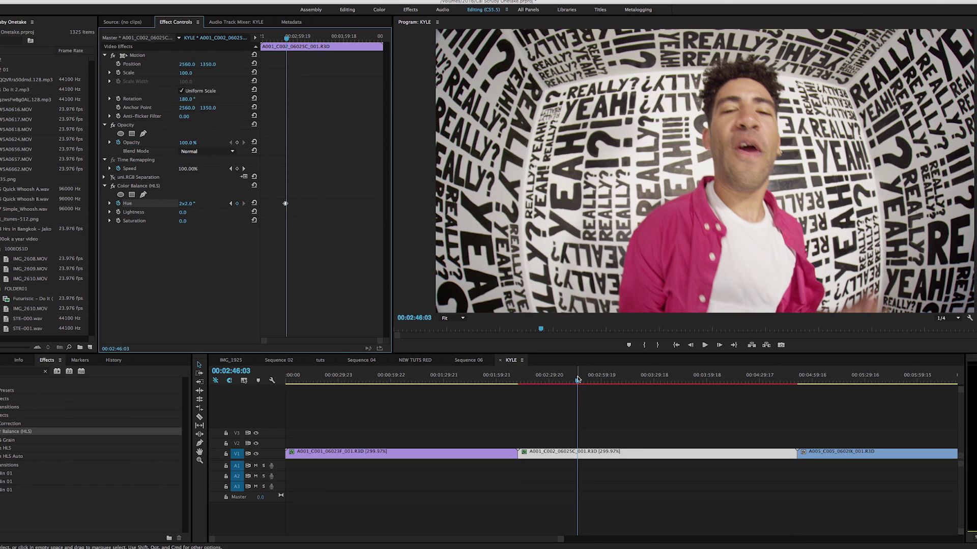
Rewind and play back the sequence to preview the hue animation
{"action": "left_click_drag", "start_coordinate": [578, 380], "coordinate": [571, 382]}
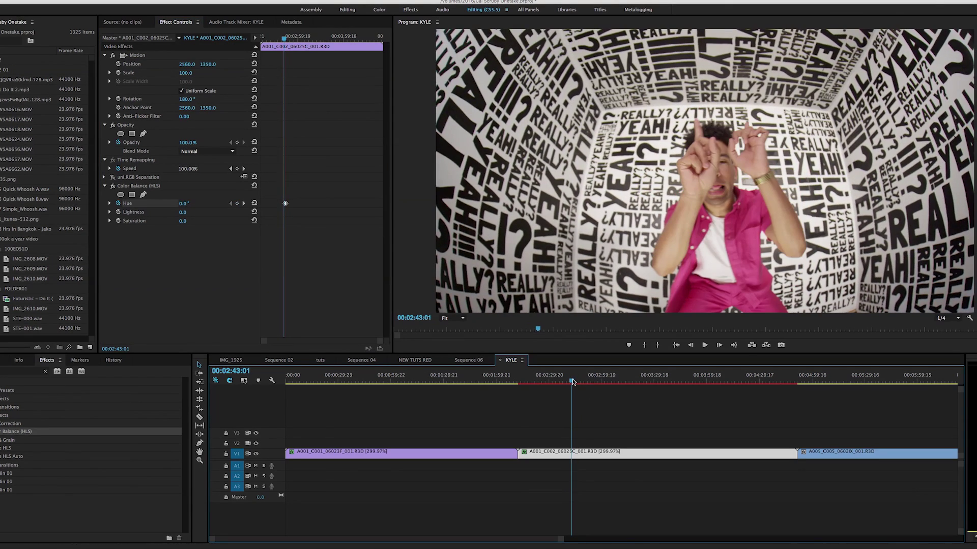
{"action": "key", "text": "space"}
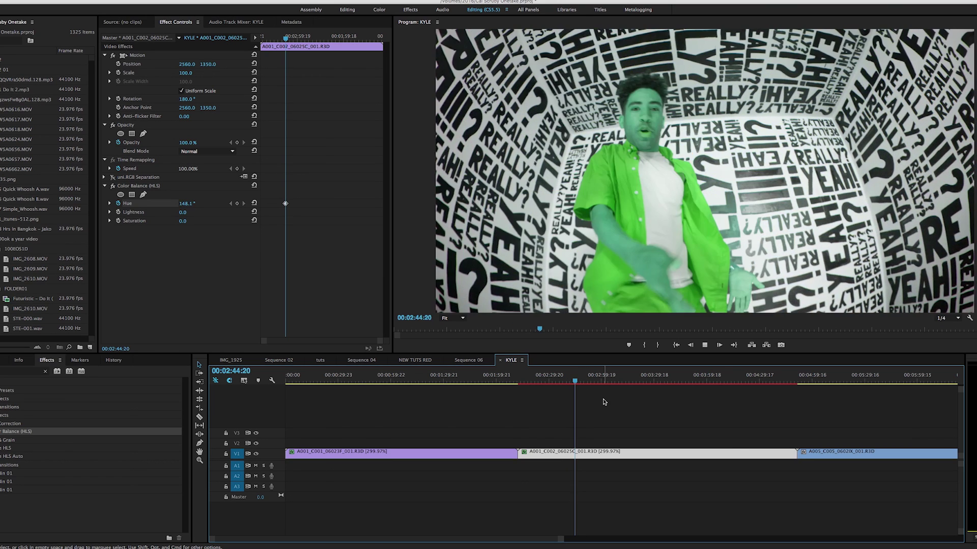
{"action": "key", "text": "space"}
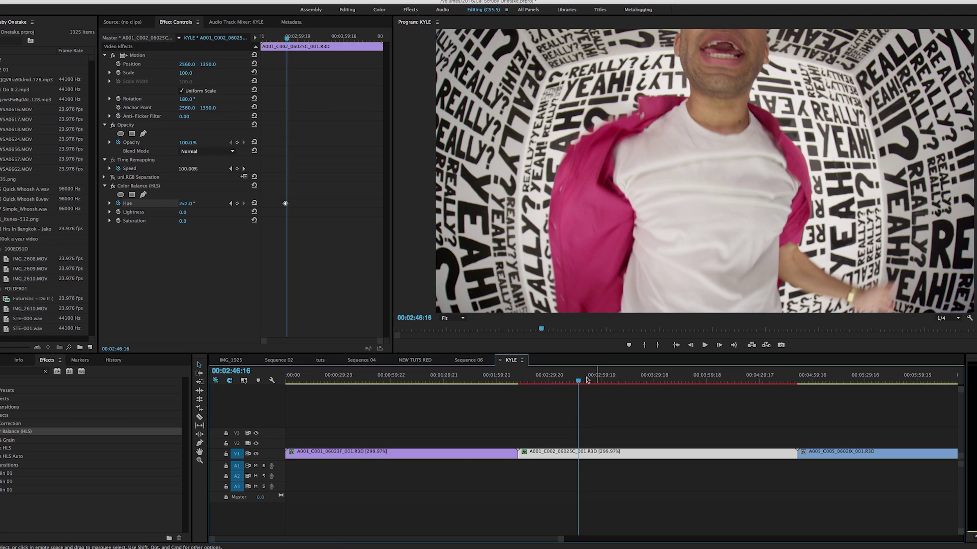
{"action": "left_click", "coordinate": [572, 381]}
{"action": "key", "text": "space"}
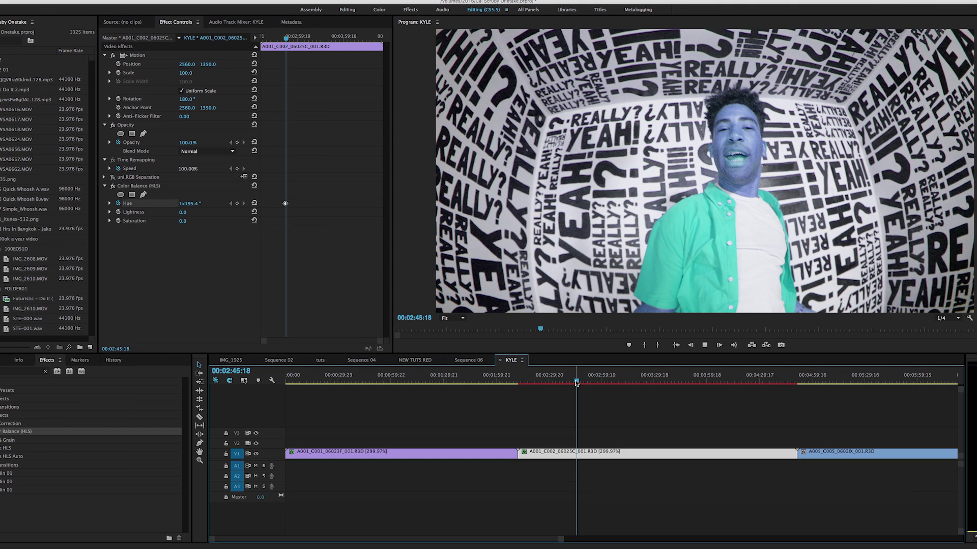
{"action": "left_click", "coordinate": [572, 381]}
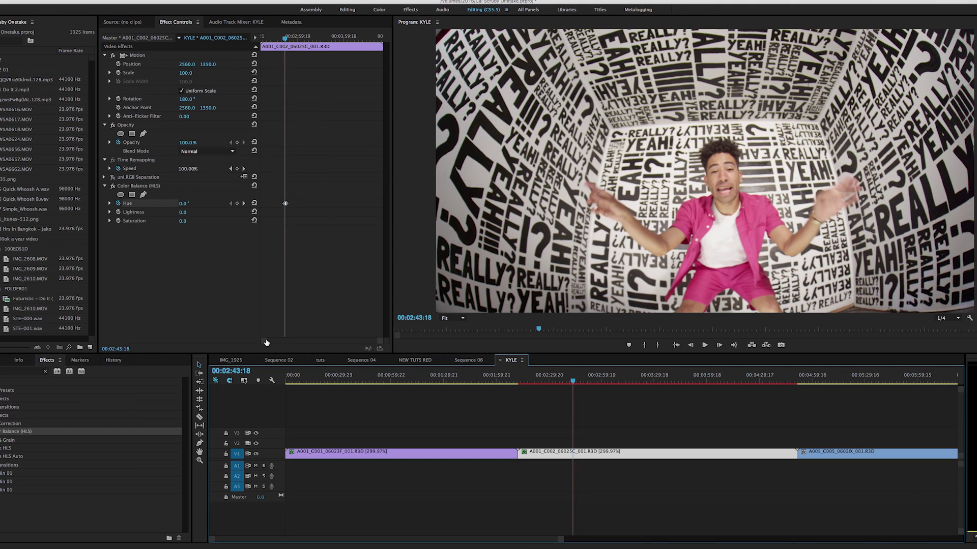
{"action": "left_click_drag", "start_coordinate": [270, 342], "coordinate": [293, 336]}
Add another Hue keyframe at 00:03:09:20 and preview from it
{"action": "left_click", "coordinate": [295, 43]}
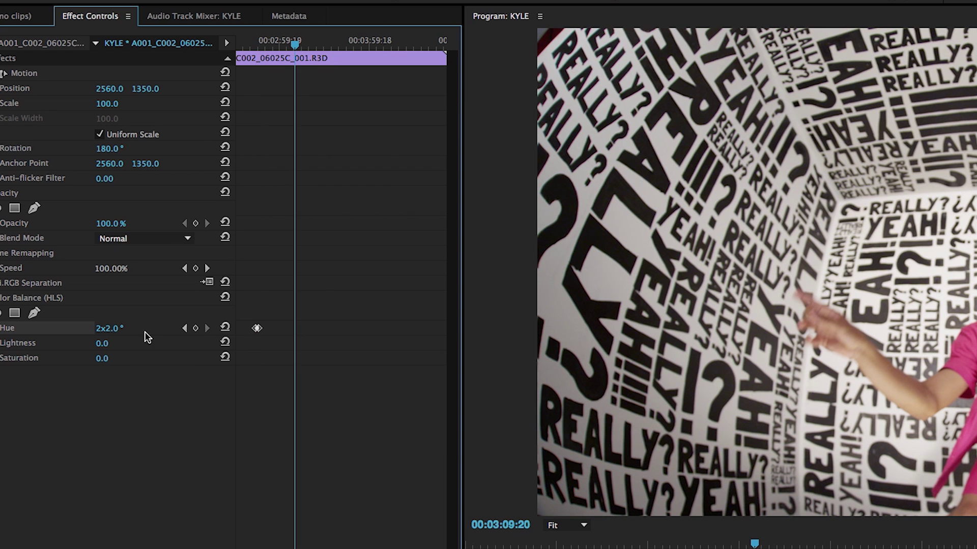
{"action": "left_click", "coordinate": [196, 329]}
{"action": "key", "text": "space"}
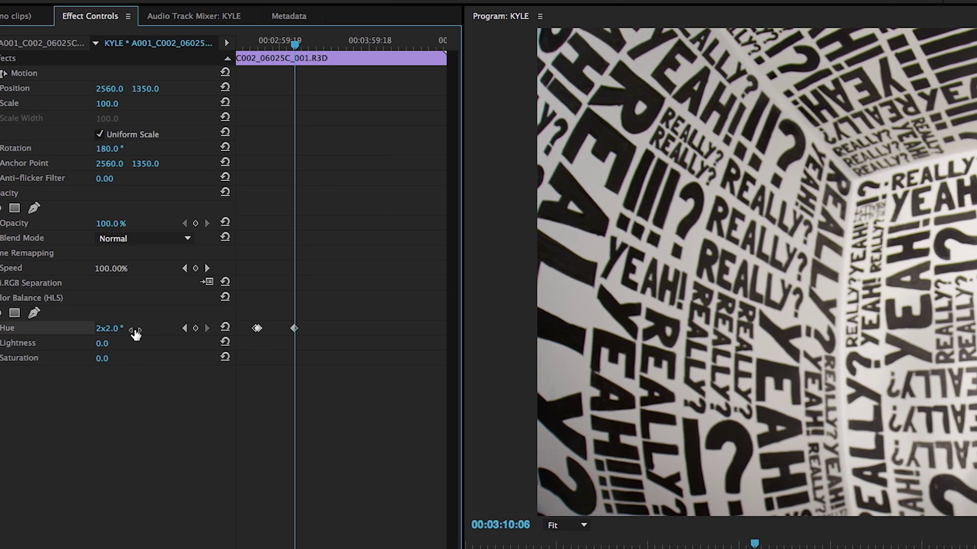
Set that keyframe's Hue to 221, push it higher, then replay the colour cycling
{"action": "left_click", "coordinate": [110, 329]}
{"action": "type", "text": "221"}
{"action": "key", "text": "Return"}
{"action": "left_click_drag", "start_coordinate": [113, 329], "coordinate": [189, 329]}
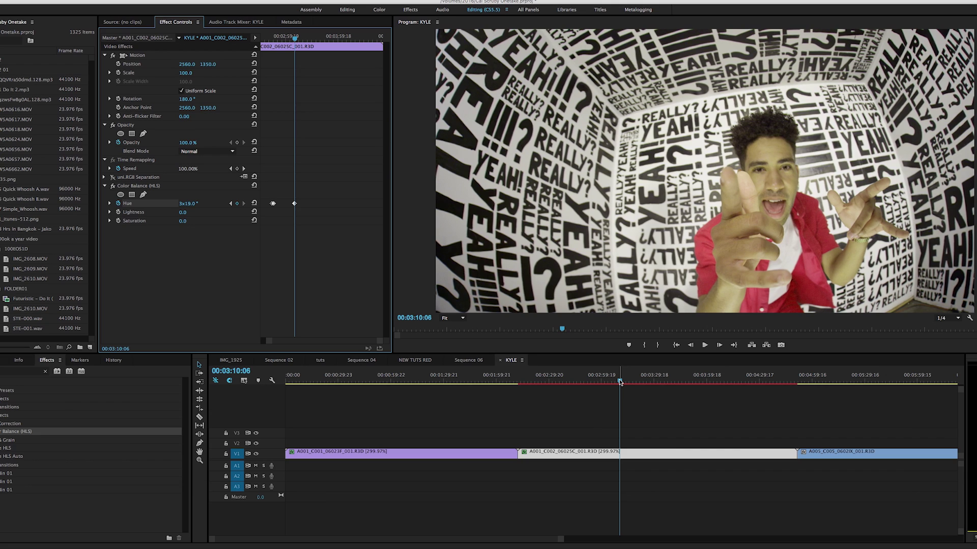
{"action": "left_click_drag", "start_coordinate": [620, 382], "coordinate": [617, 383]}
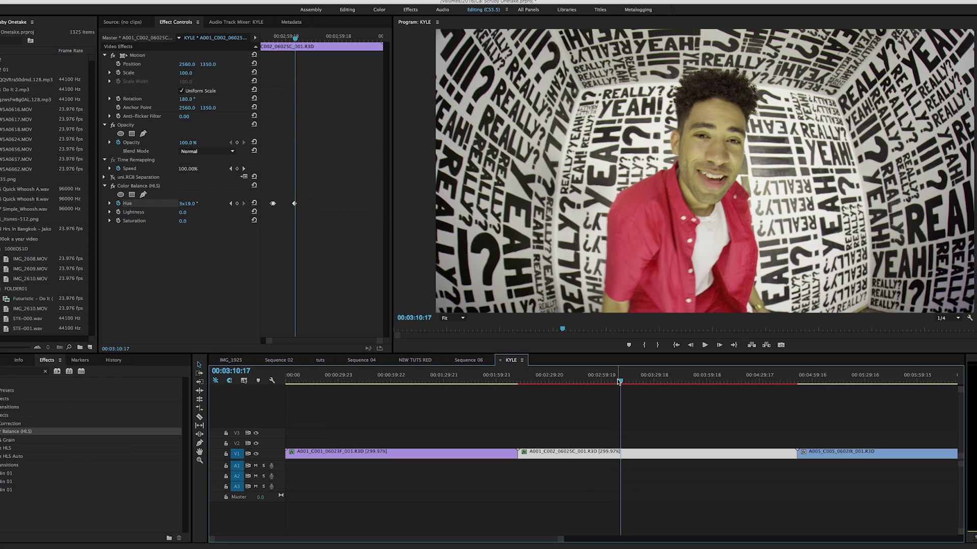
{"action": "key", "text": "space"}
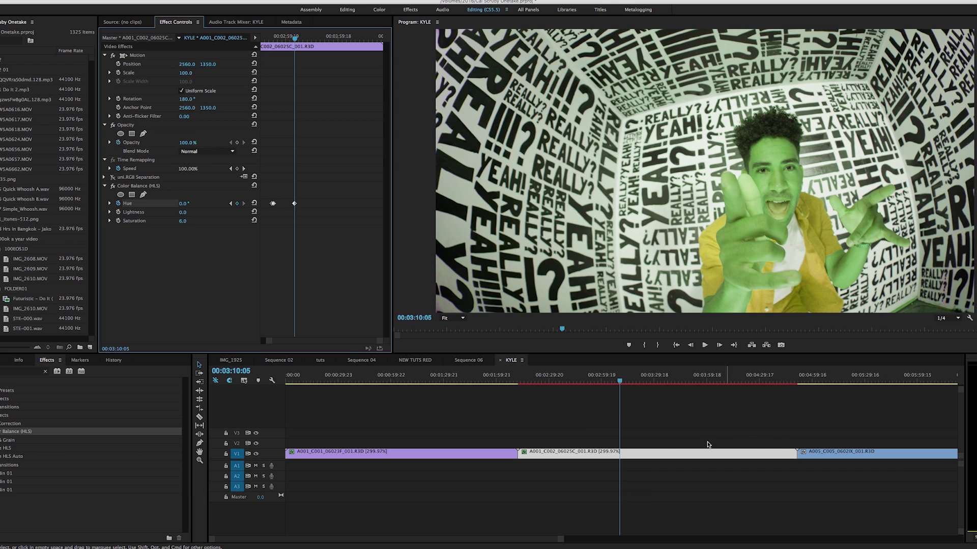
Copy the recoloured clip A001_C002_06025C
{"action": "left_click", "coordinate": [648, 457]}
{"action": "right_click", "coordinate": [648, 453]}
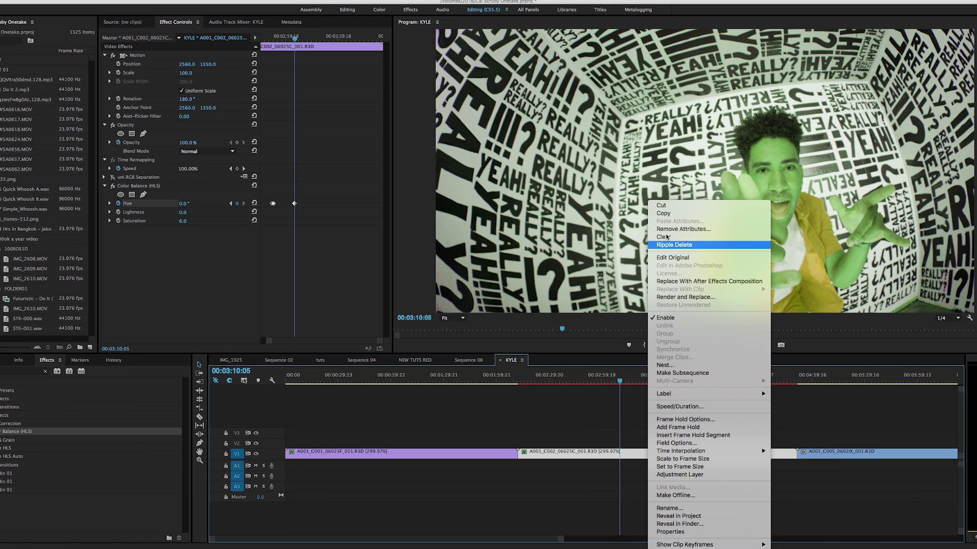
{"action": "left_click", "coordinate": [664, 214]}
Paste Attributes onto clip A005_C005_0602N, excluding Motion and uni.RGB Separation
{"action": "scroll", "coordinate": [655, 446], "scroll_direction": "right", "scroll_amount": 5}
{"action": "left_click_drag", "start_coordinate": [699, 380], "coordinate": [655, 379]}
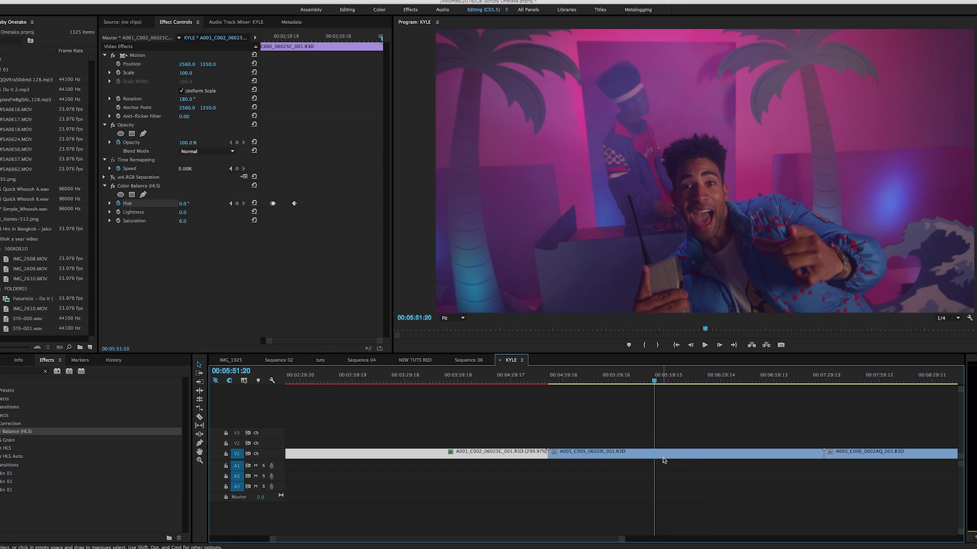
{"action": "right_click", "coordinate": [664, 455]}
{"action": "left_click", "coordinate": [697, 221]}
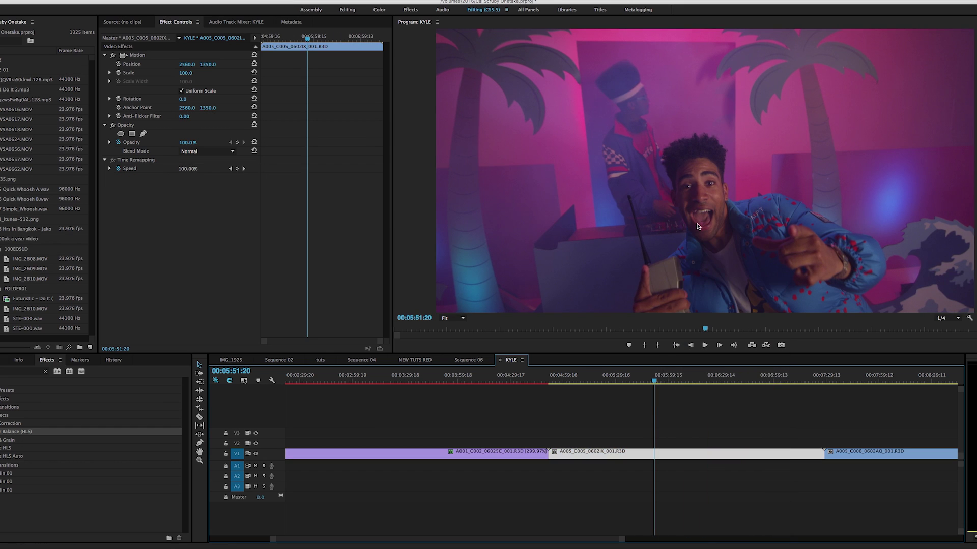
{"action": "left_click", "coordinate": [438, 230]}
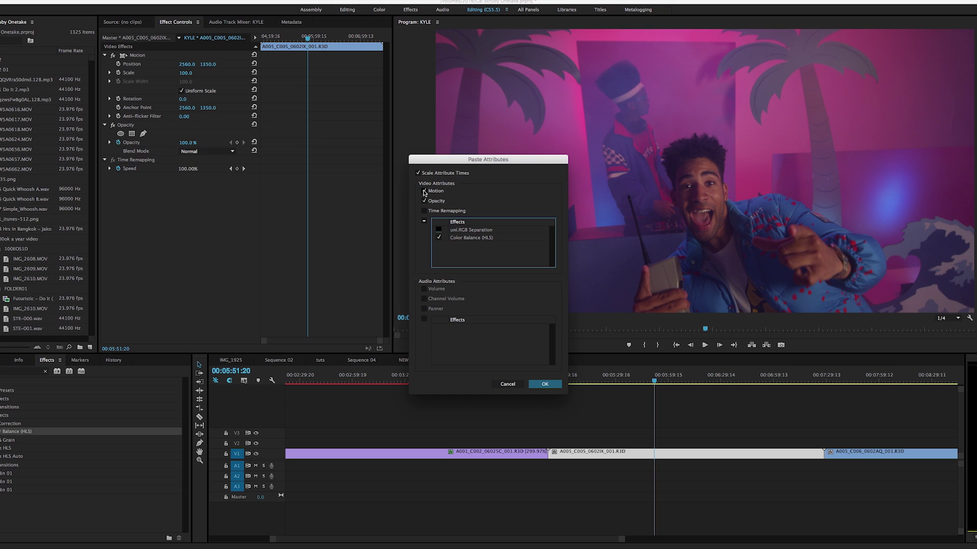
{"action": "left_click", "coordinate": [424, 192]}
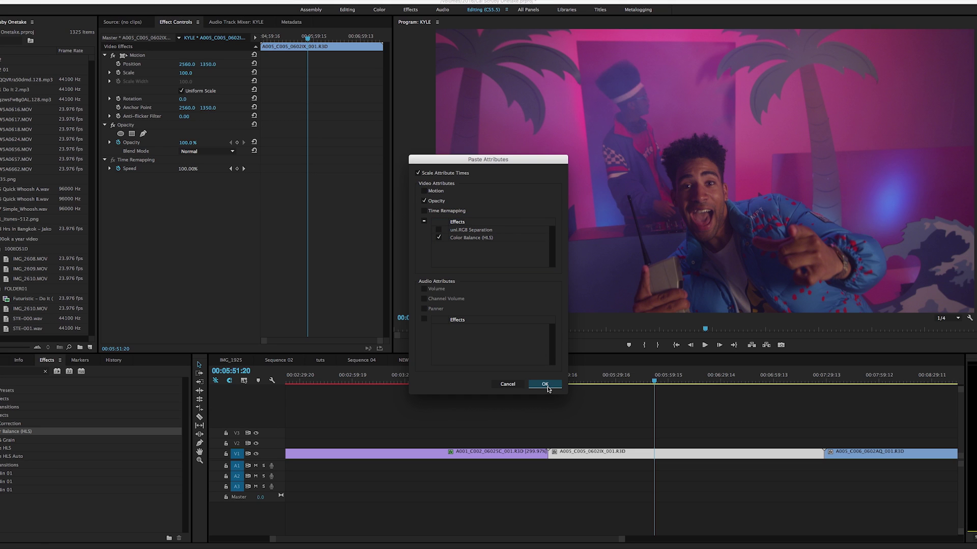
{"action": "left_click", "coordinate": [545, 384]}
{"action": "left_click_drag", "start_coordinate": [654, 381], "coordinate": [602, 380]}
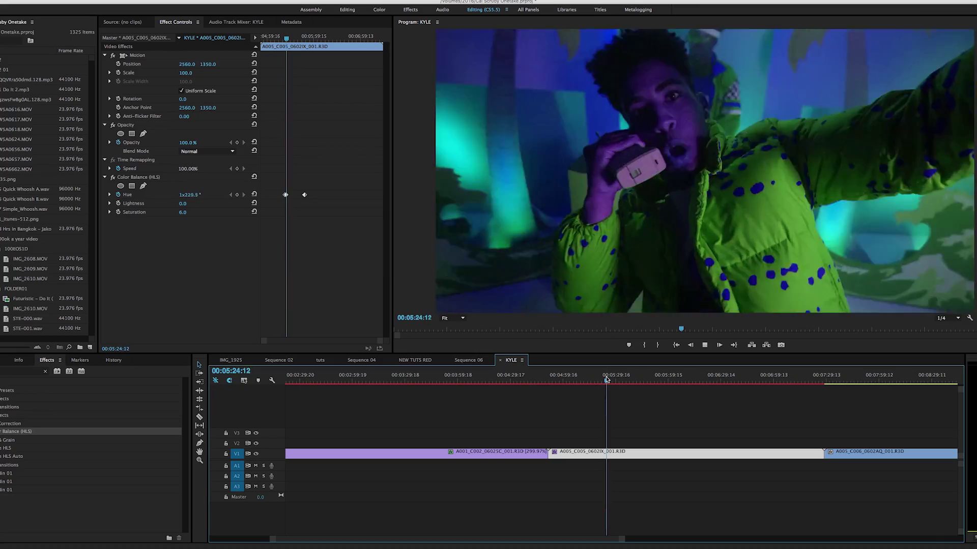
{"action": "key", "text": "space"}
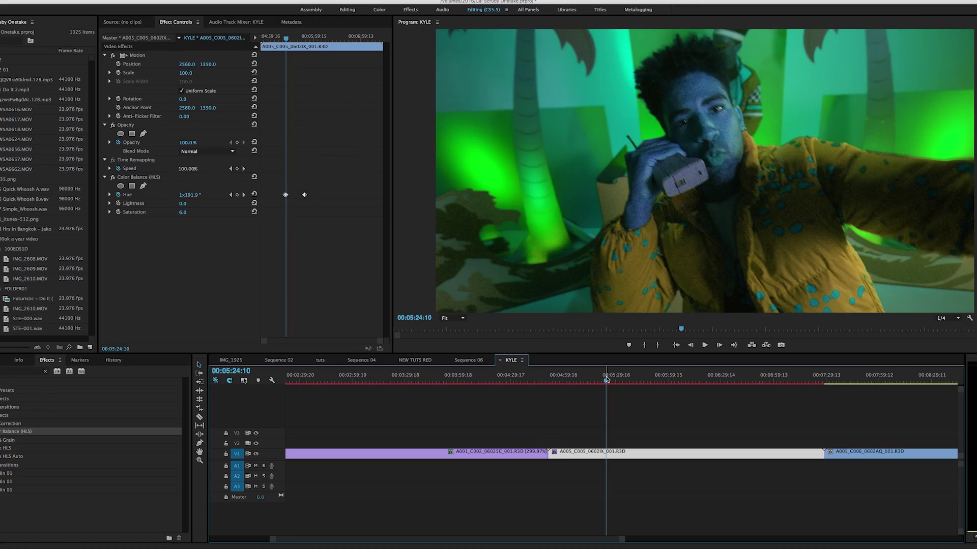
{"action": "left_click_drag", "start_coordinate": [605, 379], "coordinate": [605, 380]}
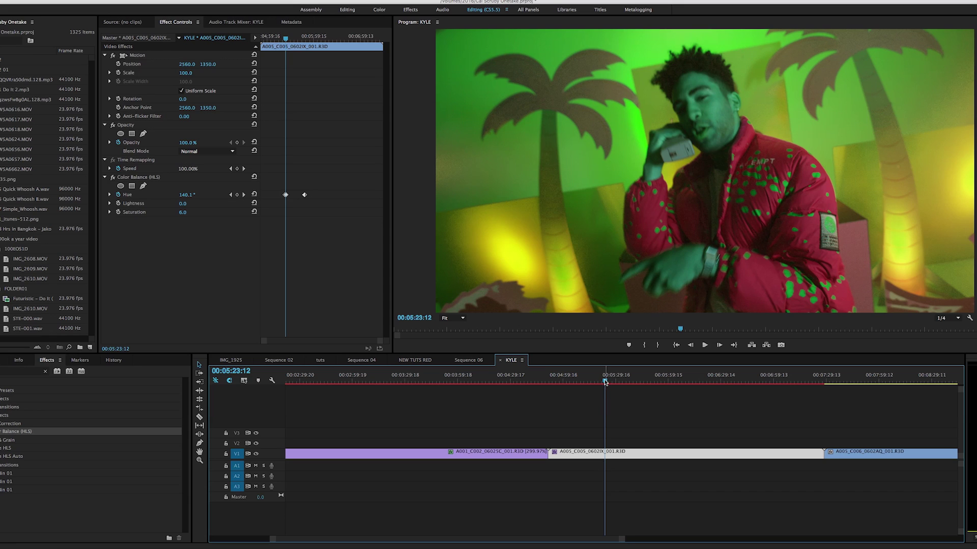
{"action": "left_click_drag", "start_coordinate": [605, 380], "coordinate": [605, 380]}
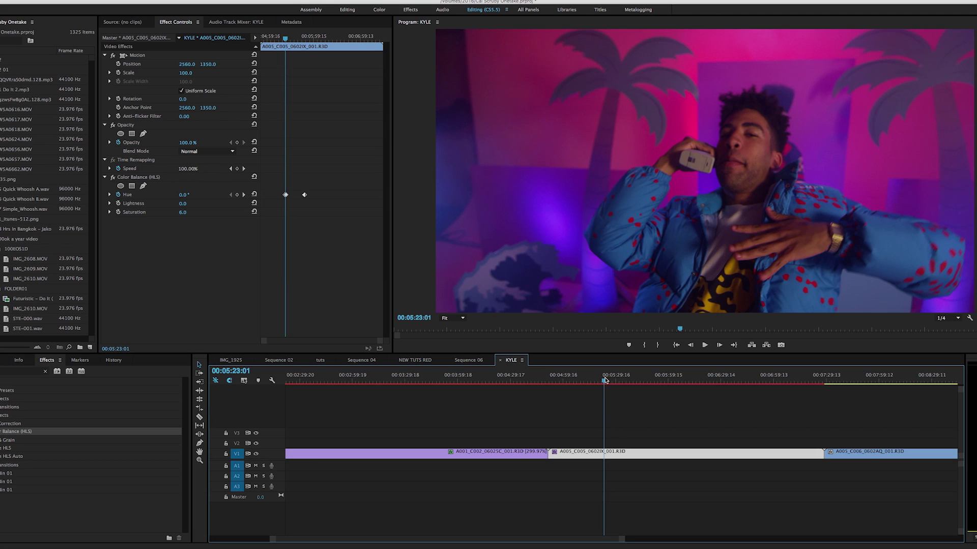
{"action": "left_click_drag", "start_coordinate": [605, 380], "coordinate": [603, 380]}
{"action": "key", "text": "space"}
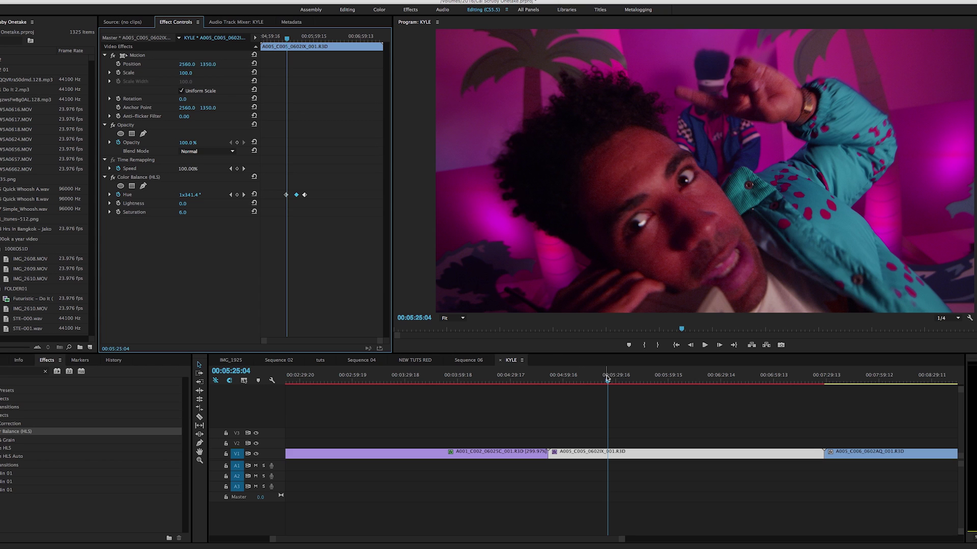
Lower the Program monitor playback resolution to 1/8
{"action": "mouse_move", "coordinate": [607, 378]}
{"action": "left_mouse_down"}
{"action": "mouse_move", "coordinate": [621, 382]}
{"action": "mouse_move", "coordinate": [609, 382]}
{"action": "left_mouse_up"}
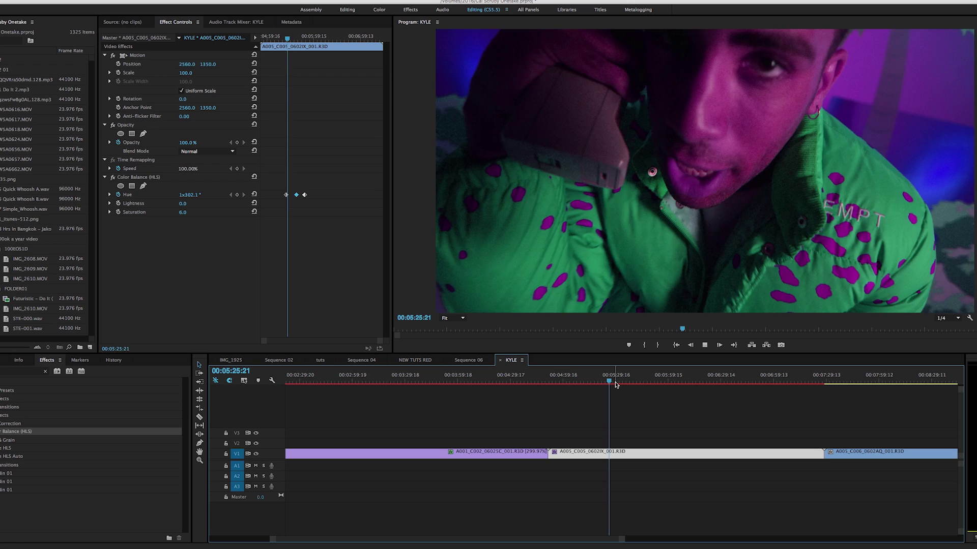
{"action": "left_click", "coordinate": [946, 319]}
{"action": "left_click", "coordinate": [954, 349]}
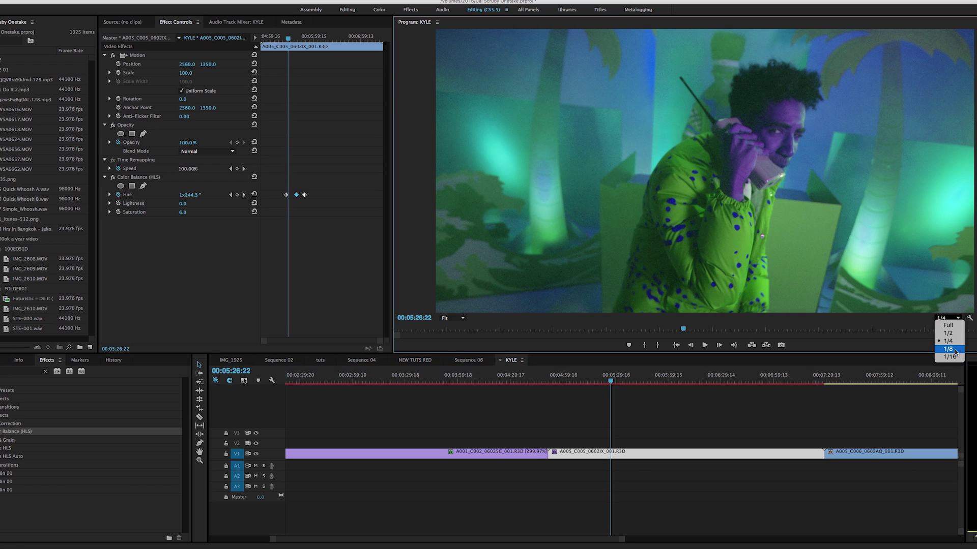
Replay the hue cycling, then drag the middle Hue keyframe earlier toward the first
{"action": "left_click", "coordinate": [606, 381]}
{"action": "key", "text": "space"}
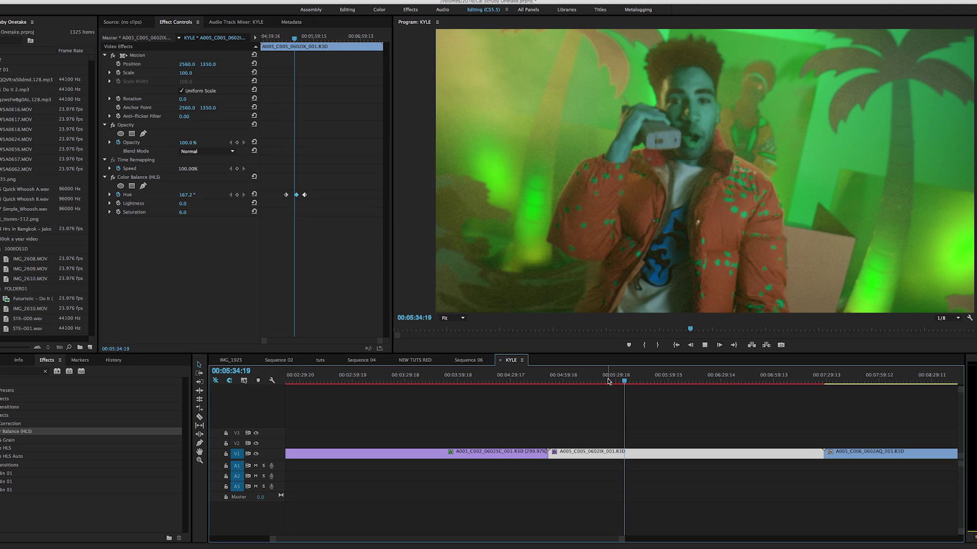
{"action": "key", "text": "space"}
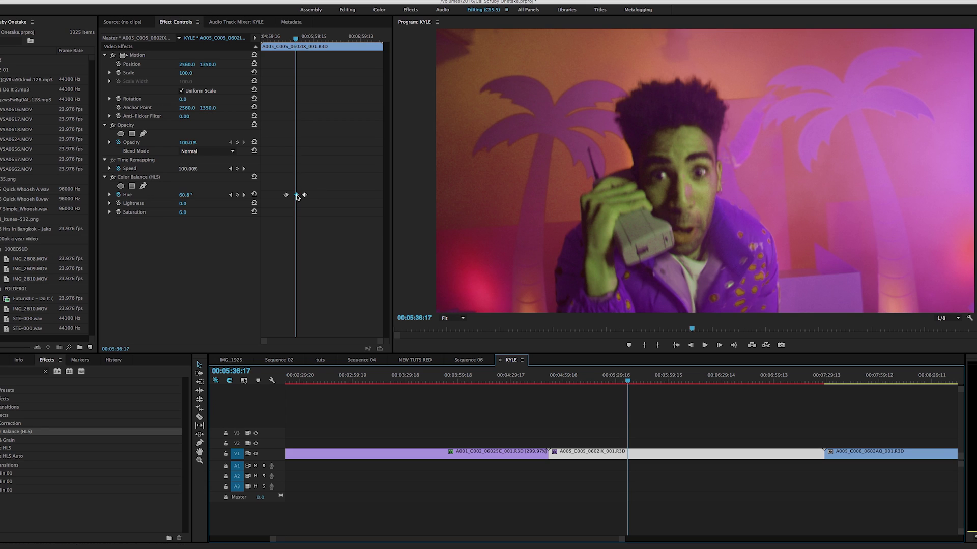
{"action": "left_click_drag", "start_coordinate": [296, 195], "coordinate": [288, 197]}
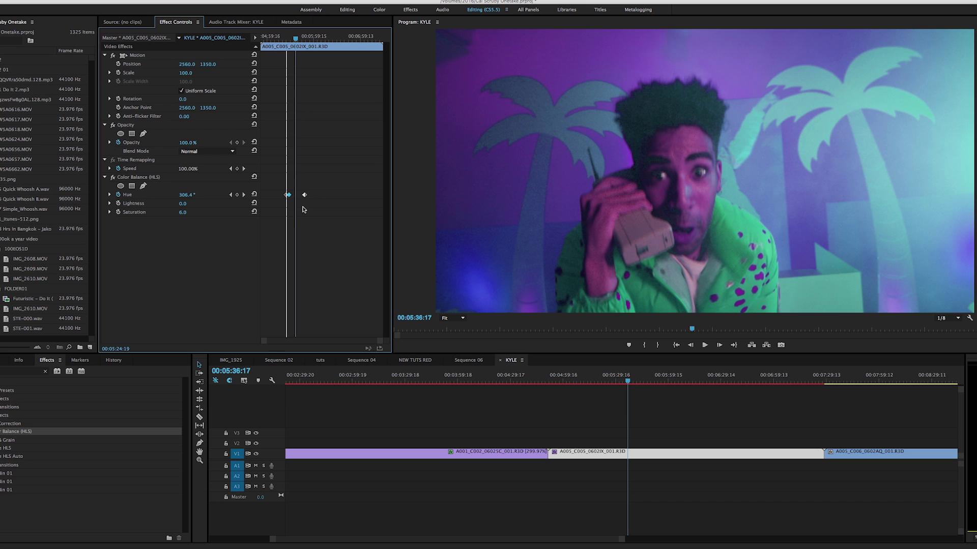
{"action": "mouse_move", "coordinate": [627, 381]}
{"action": "left_mouse_down"}
{"action": "mouse_move", "coordinate": [605, 380]}
{"action": "mouse_move", "coordinate": [670, 381]}
{"action": "mouse_move", "coordinate": [641, 381]}
{"action": "left_mouse_up"}
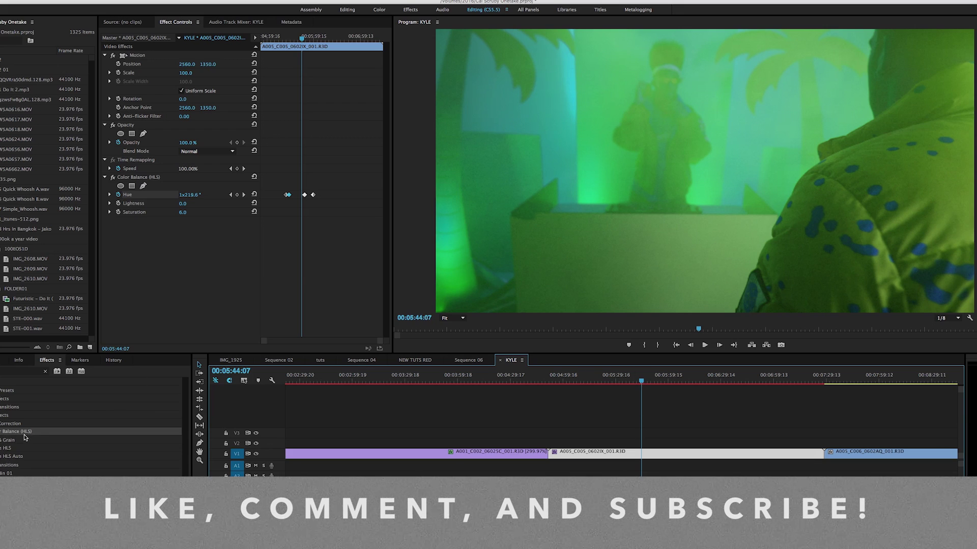
Move the playhead past the Hue changes and deselect clip A005_C005_0602N
{"action": "left_click_drag", "start_coordinate": [731, 380], "coordinate": [738, 381]}
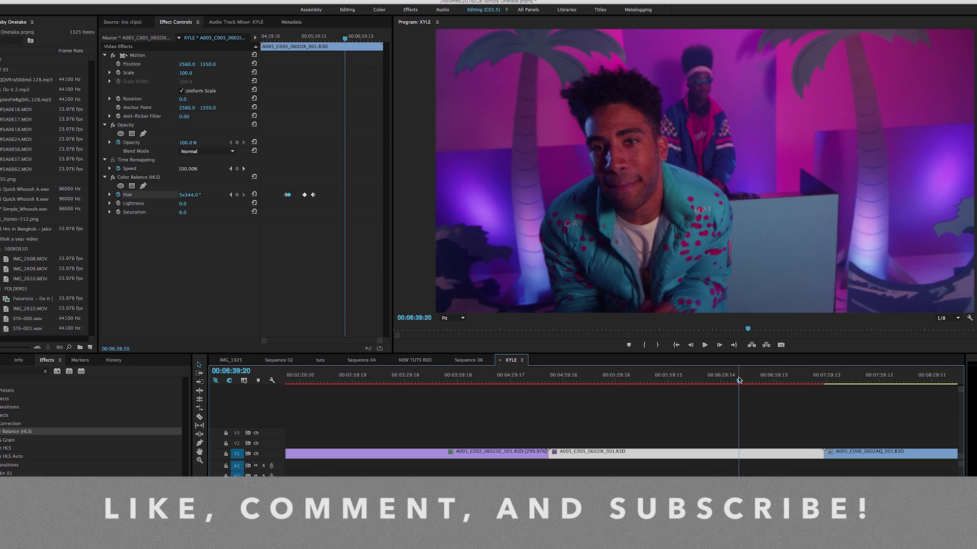
{"action": "left_click", "coordinate": [759, 440]}
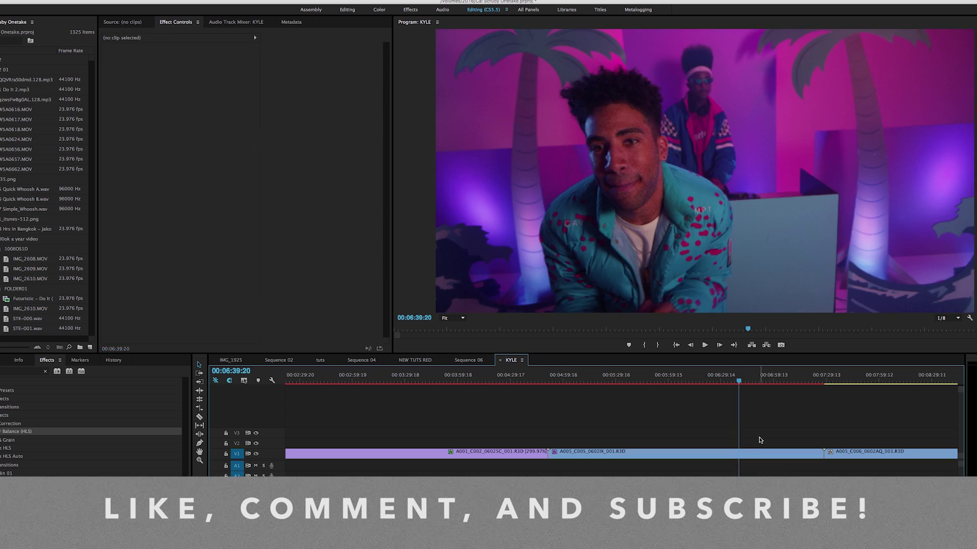